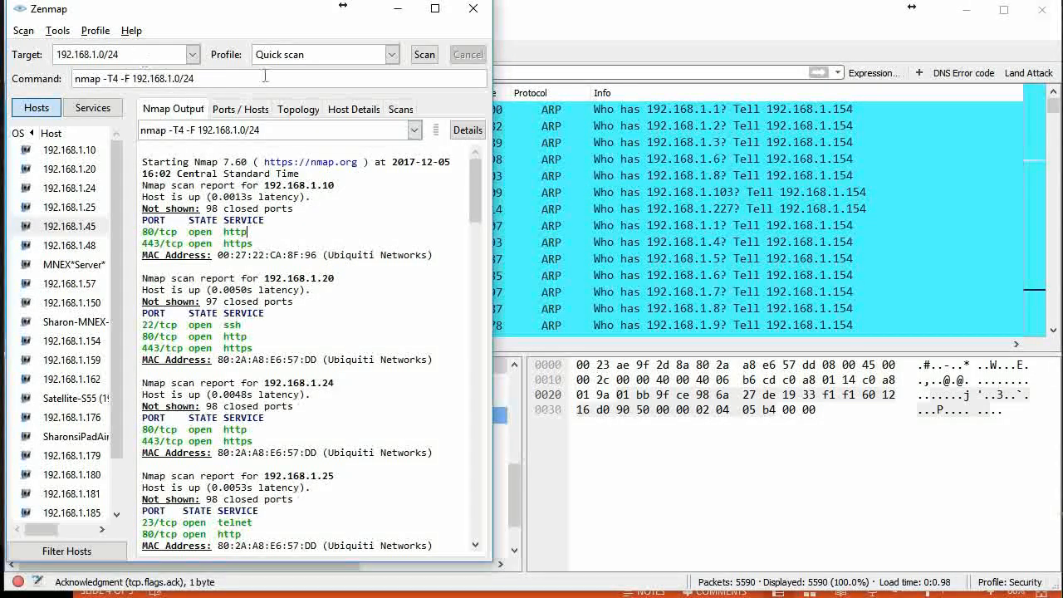
Review the available scan profiles for the 192.168.1.0/24 target and choose Quick scan
{"action": "left_click", "coordinate": [392, 55]}
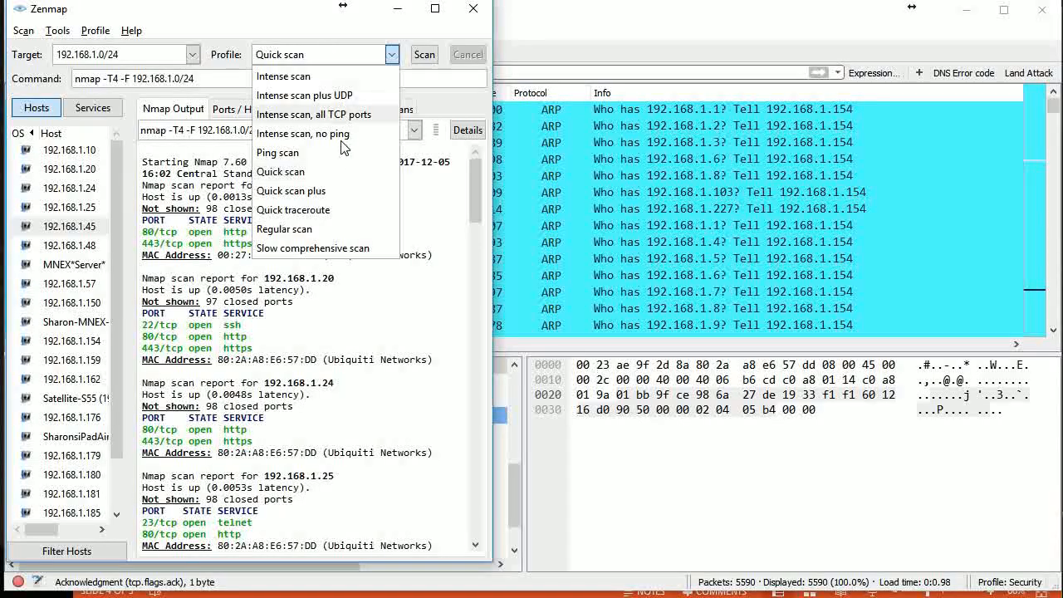
{"action": "left_click", "coordinate": [298, 177]}
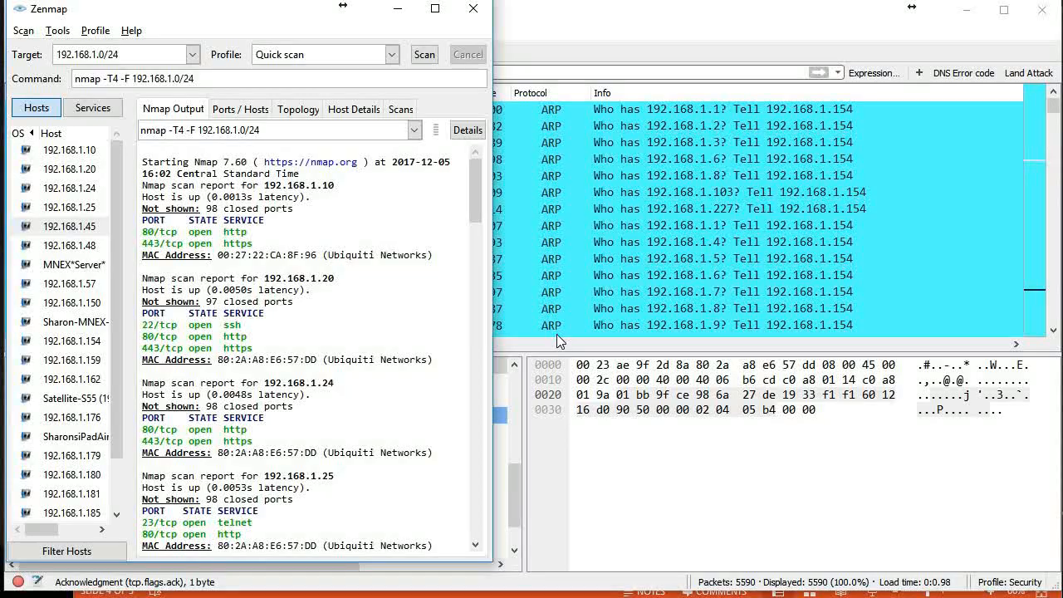
Switch to Wireshark and examine the ARP requests and replies at the start of the Quick Scan capture
{"action": "left_click", "coordinate": [923, 226]}
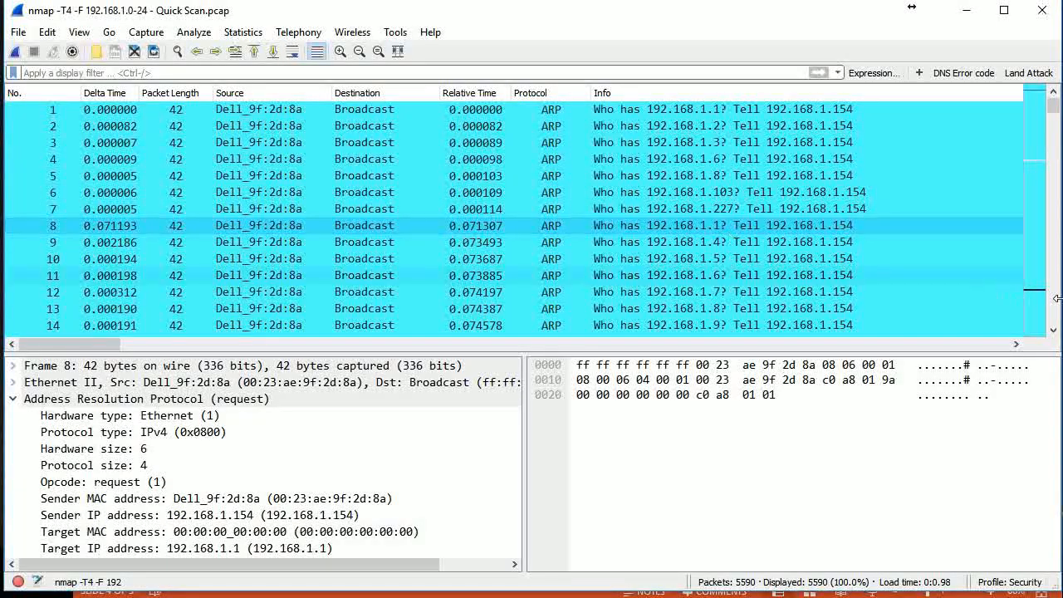
{"action": "left_click", "coordinate": [1053, 330]}
{"action": "left_click", "coordinate": [1055, 330]}
{"action": "left_click", "coordinate": [1054, 330]}
{"action": "left_click", "coordinate": [1054, 330]}
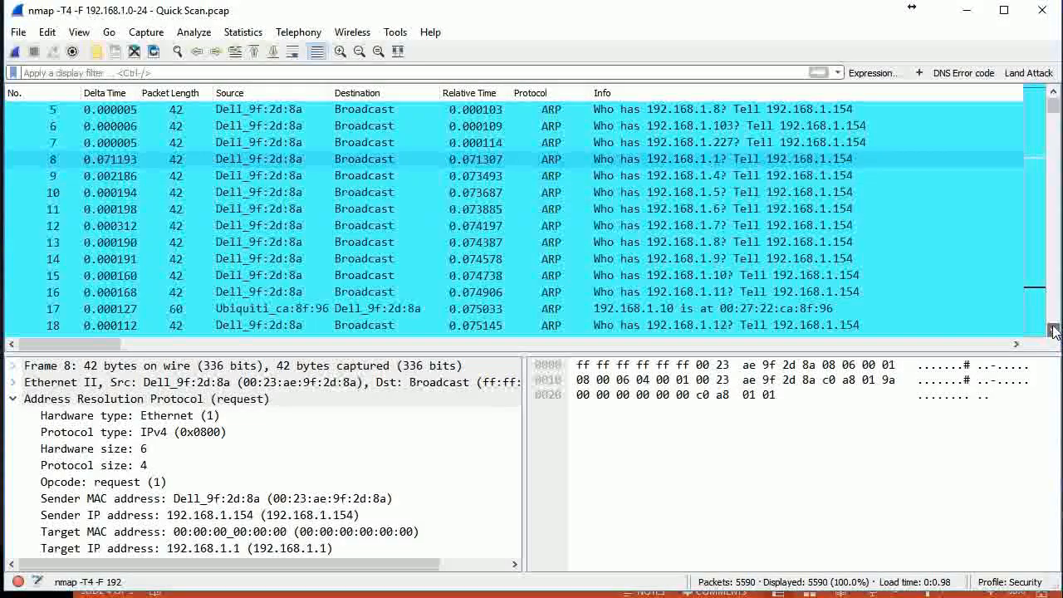
{"action": "left_click", "coordinate": [1054, 330]}
{"action": "left_click", "coordinate": [1054, 330]}
{"action": "left_click", "coordinate": [1055, 329]}
{"action": "left_click", "coordinate": [1054, 330]}
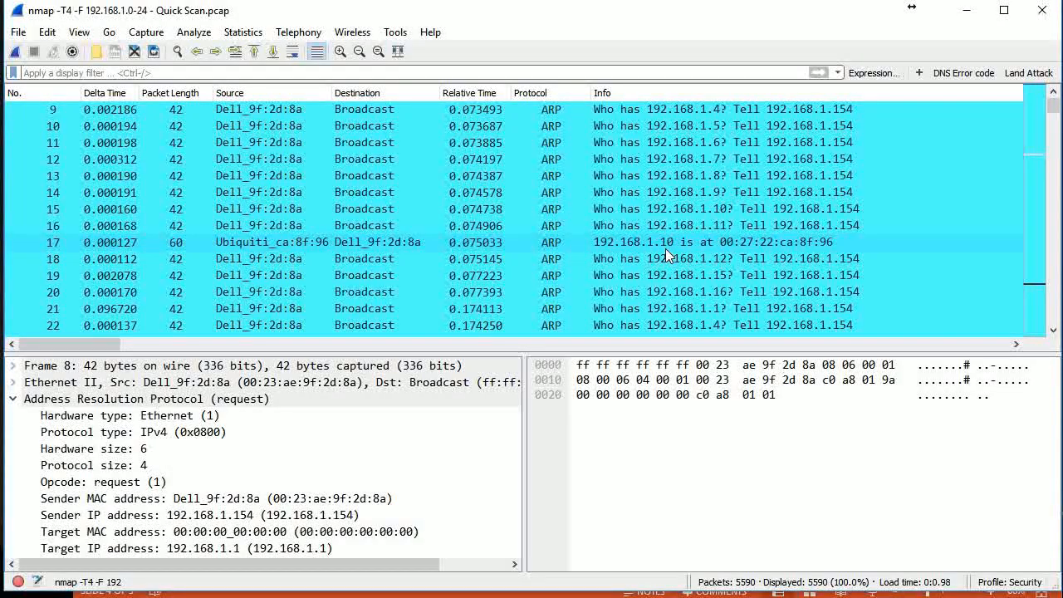
Enter the display filter ip.dst_host==192.168.1.20 without applying it
{"action": "left_click", "coordinate": [101, 72]}
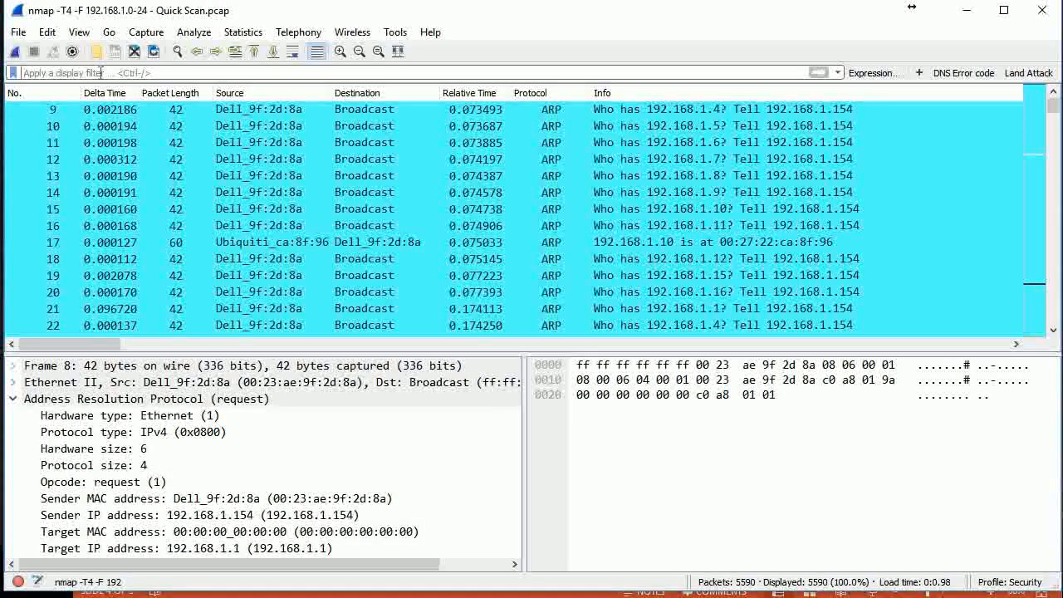
{"action": "type", "text": "ip"}
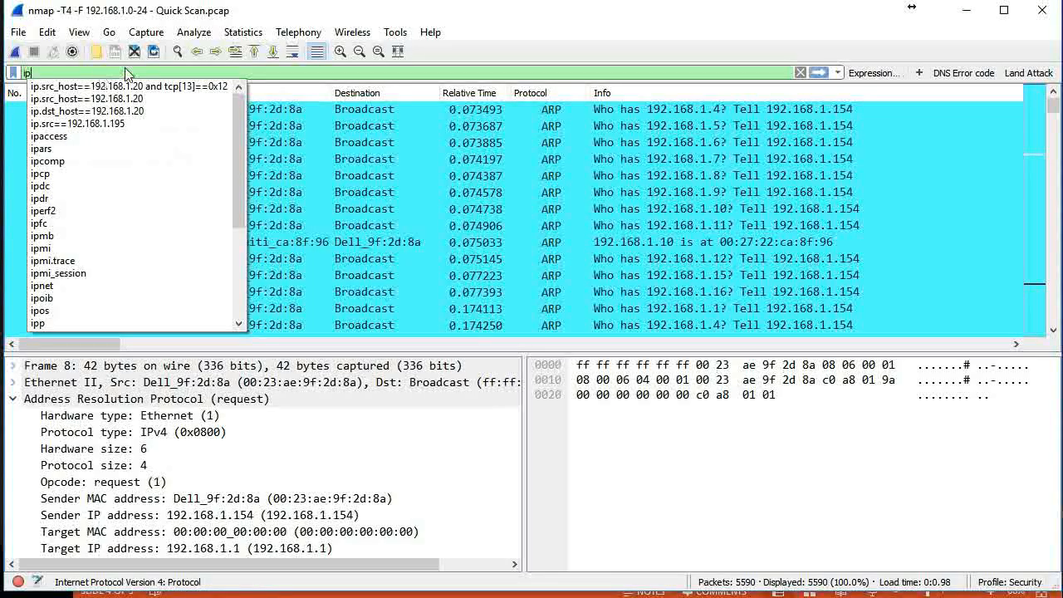
{"action": "left_click", "coordinate": [72, 113]}
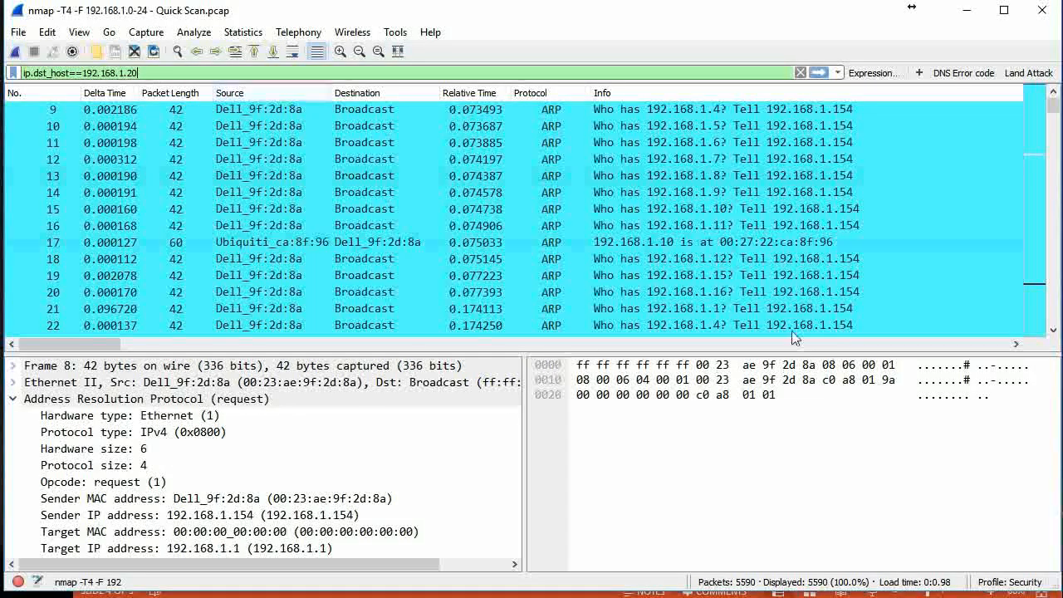
Examine the ARP requests and replies further down the unfiltered packet list, up to about packet 61
{"action": "left_click", "coordinate": [1053, 331]}
{"action": "left_click", "coordinate": [1053, 331]}
{"action": "left_click", "coordinate": [1053, 331]}
{"action": "left_click", "coordinate": [1053, 332]}
{"action": "left_click", "coordinate": [1054, 332]}
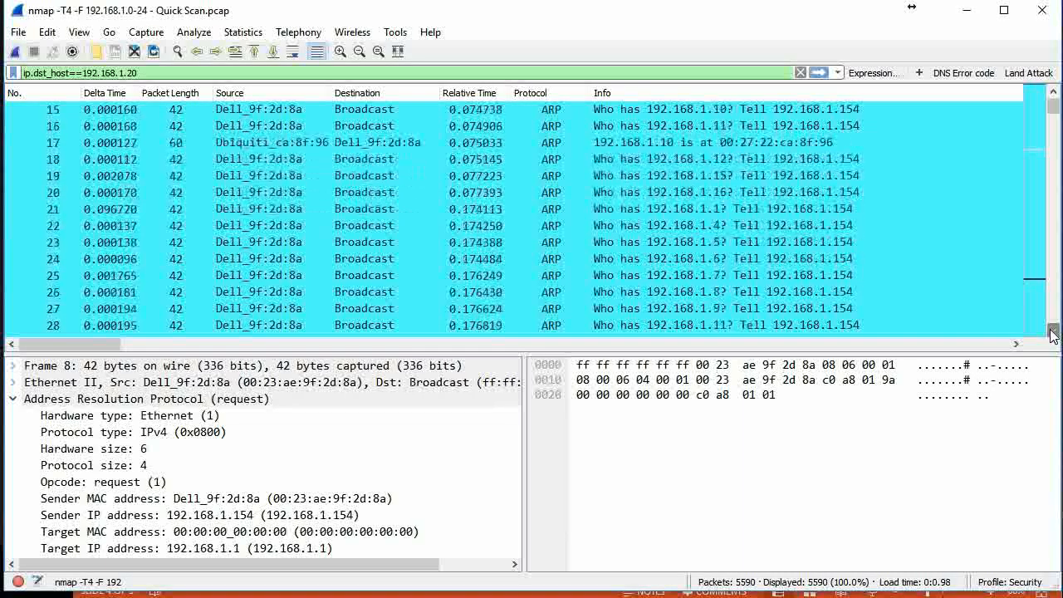
{"action": "left_click", "coordinate": [1053, 332]}
{"action": "left_click", "coordinate": [1054, 333]}
{"action": "left_click", "coordinate": [1053, 332]}
{"action": "left_click", "coordinate": [1054, 332]}
{"action": "left_click", "coordinate": [1054, 332]}
{"action": "left_click", "coordinate": [1053, 332]}
{"action": "left_click", "coordinate": [1054, 332]}
{"action": "left_click", "coordinate": [1053, 332]}
{"action": "left_click", "coordinate": [1053, 333]}
{"action": "left_click", "coordinate": [1053, 332]}
{"action": "left_click", "coordinate": [1054, 332]}
{"action": "left_click", "coordinate": [1054, 332]}
{"action": "left_click", "coordinate": [1054, 333]}
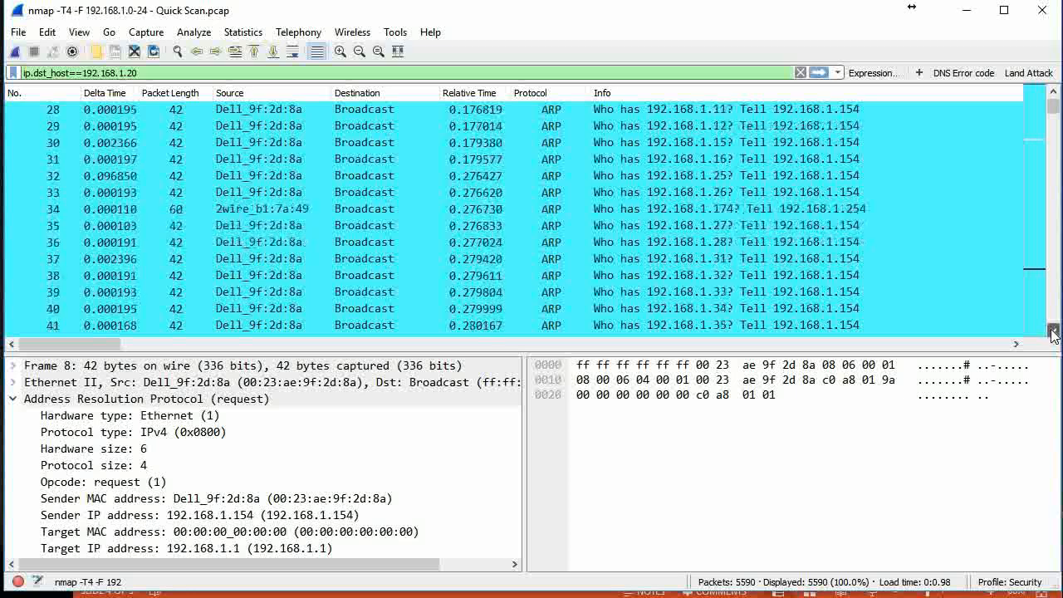
{"action": "left_click", "coordinate": [1053, 332]}
{"action": "left_click", "coordinate": [1053, 332]}
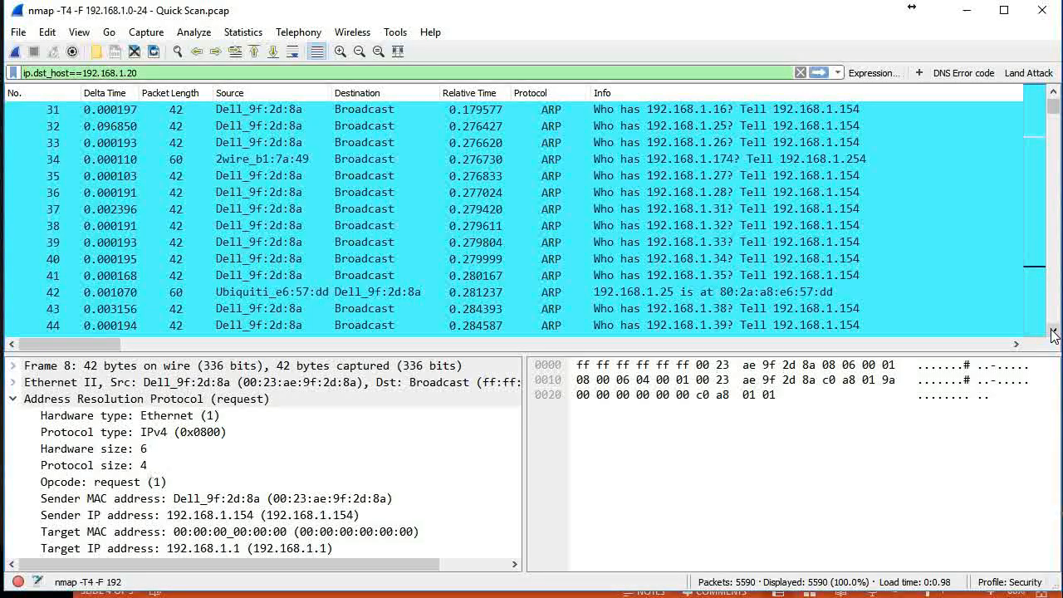
{"action": "left_click", "coordinate": [1053, 332]}
{"action": "left_click", "coordinate": [1053, 332]}
{"action": "left_click", "coordinate": [1053, 332]}
{"action": "left_click", "coordinate": [1054, 332]}
{"action": "left_click", "coordinate": [1053, 333]}
{"action": "left_click", "coordinate": [1053, 333]}
{"action": "left_click", "coordinate": [1053, 332]}
{"action": "left_click", "coordinate": [1054, 332]}
{"action": "left_click", "coordinate": [1053, 332]}
{"action": "left_click", "coordinate": [1054, 332]}
{"action": "left_click", "coordinate": [1053, 333]}
{"action": "left_click", "coordinate": [1053, 333]}
{"action": "left_click", "coordinate": [1054, 332]}
{"action": "left_click", "coordinate": [1053, 332]}
{"action": "left_click", "coordinate": [1053, 332]}
{"action": "left_click", "coordinate": [1053, 332]}
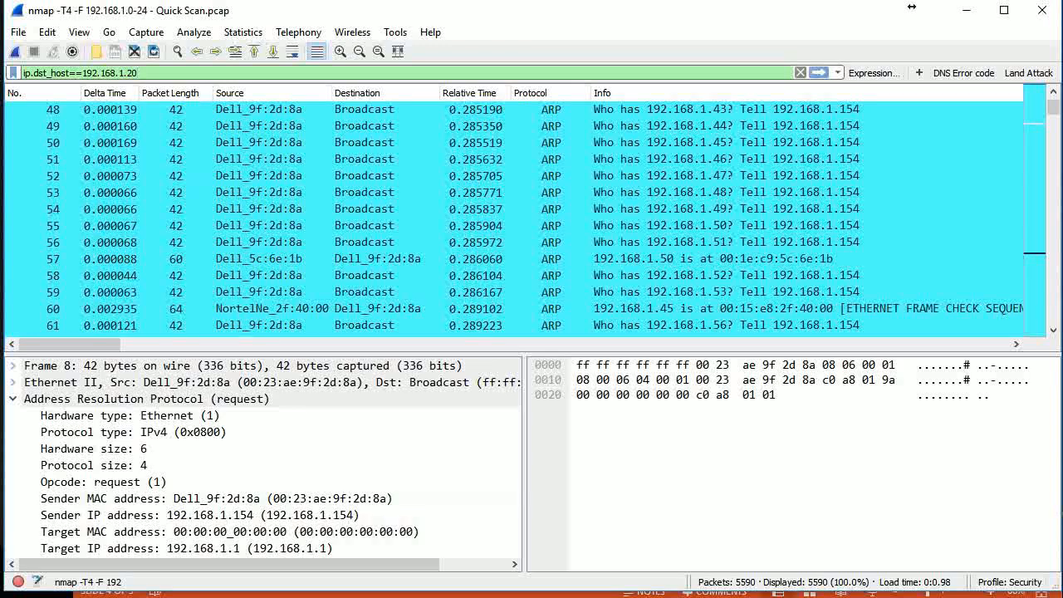
Switch to Zenmap, highlight the scan report for host 192.168.1.20 in the Nmap output, and return to Wireshark
{"action": "key", "text": "alt+Tab"}
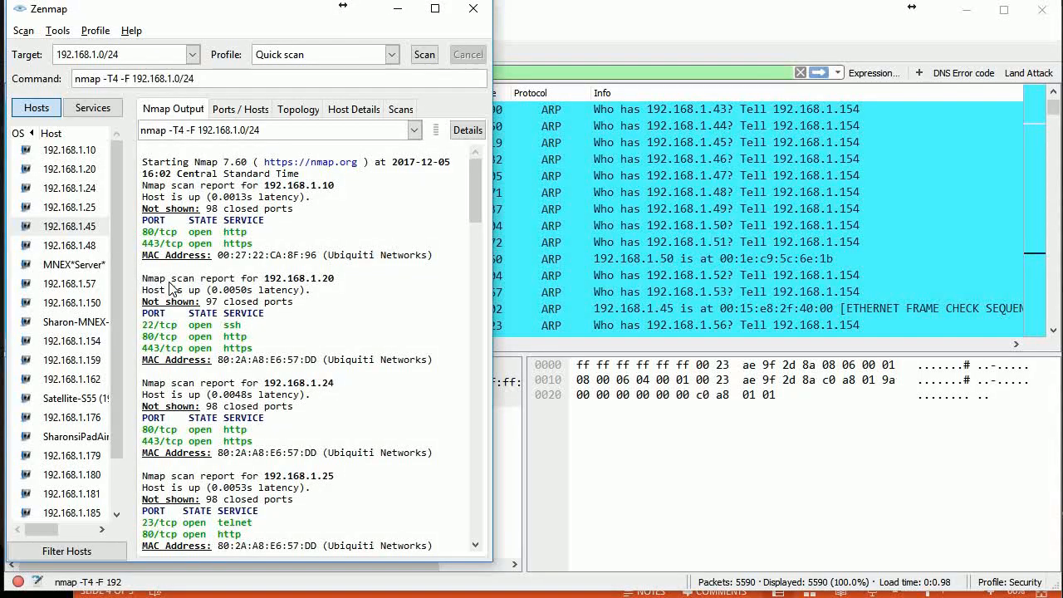
{"action": "left_click_drag", "start_coordinate": [143, 278], "coordinate": [305, 346]}
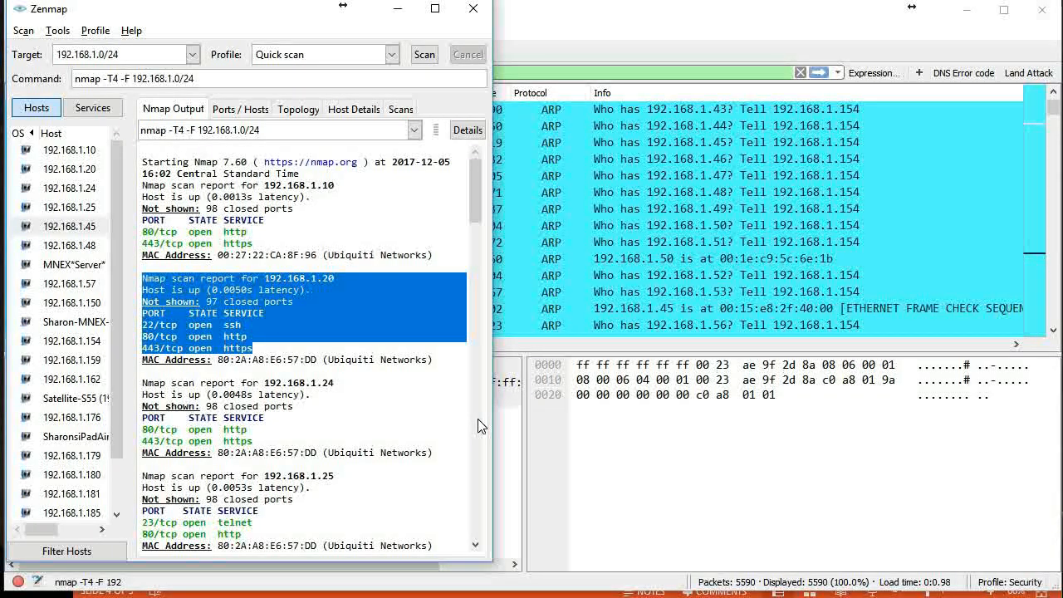
{"action": "left_click", "coordinate": [592, 42]}
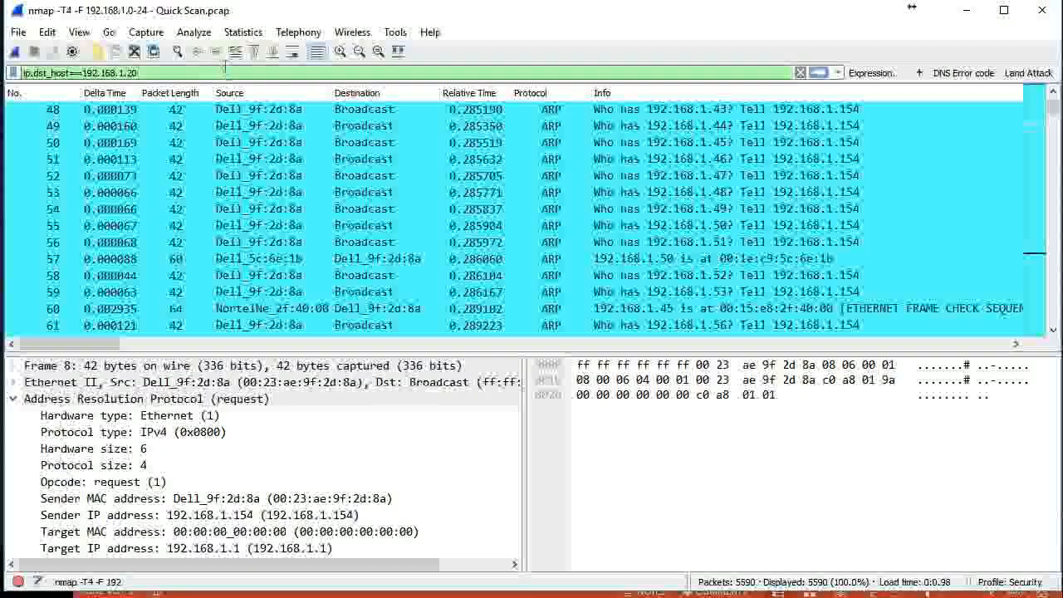
Apply the ip.dst_host==192.168.1.20 filter and look through the SYN packets sent to that host's ports
{"action": "key", "text": "Return"}
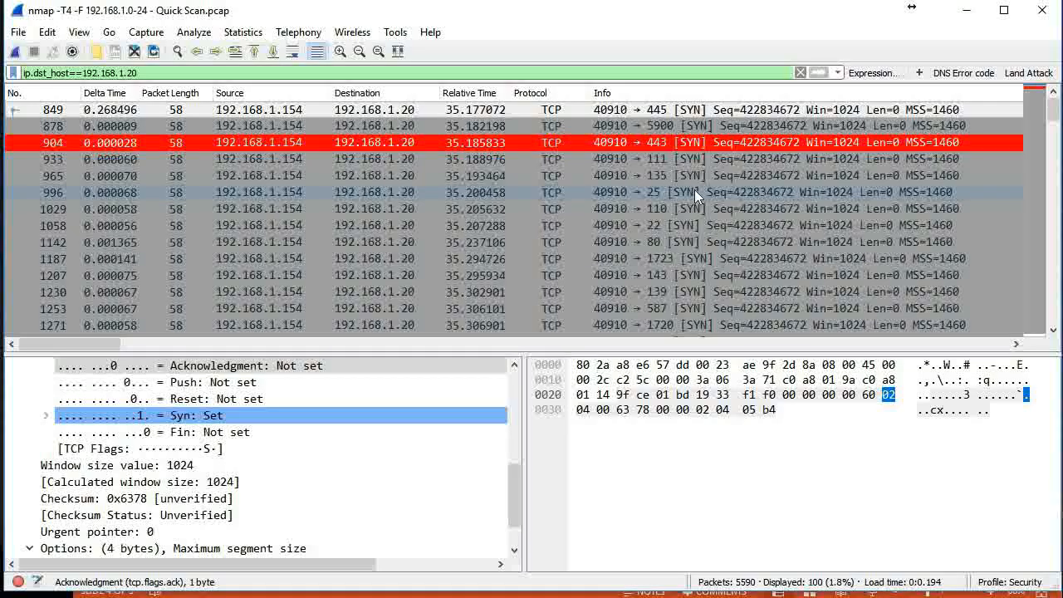
{"action": "scroll", "coordinate": [690, 175], "scroll_direction": "down", "scroll_amount": 8}
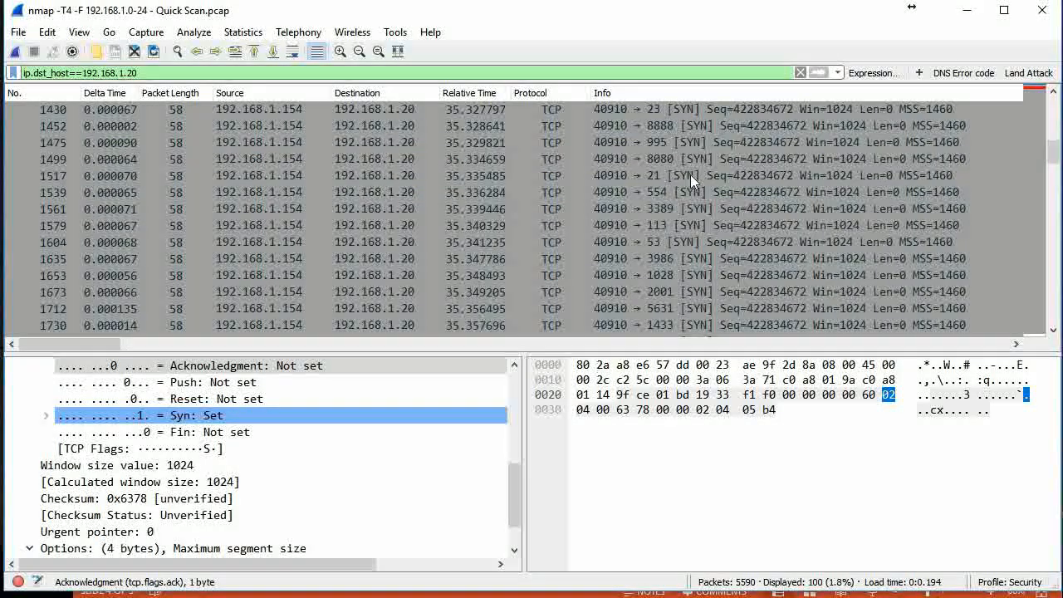
{"action": "scroll", "coordinate": [691, 175], "scroll_direction": "down", "scroll_amount": 1}
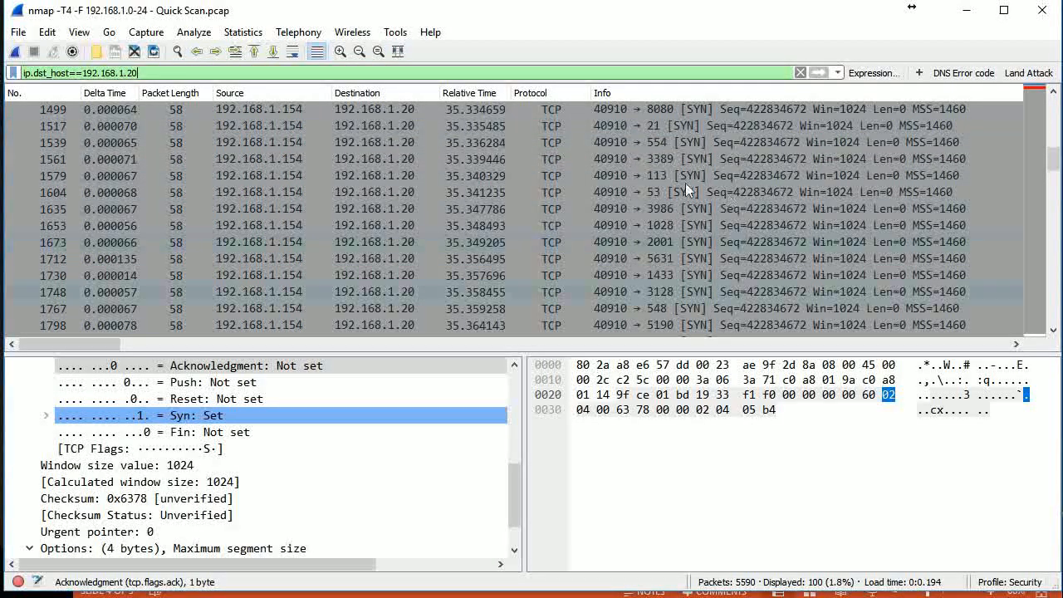
{"action": "scroll", "coordinate": [678, 211], "scroll_direction": "down", "scroll_amount": 4}
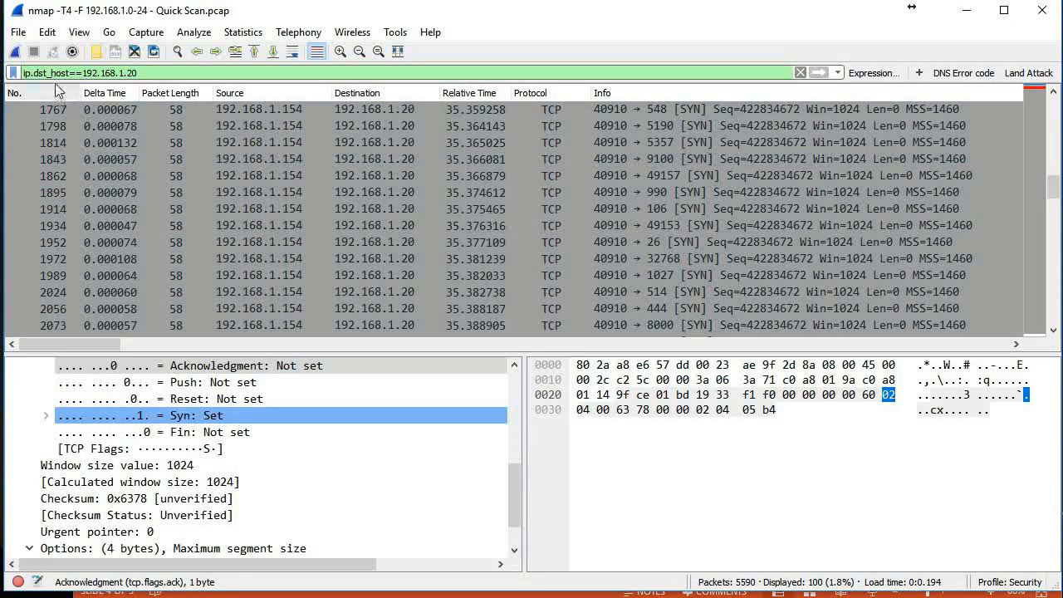
Change the display filter to ip.src_host==192.168.1.20 and apply it
{"action": "left_click_drag", "start_coordinate": [46, 81], "coordinate": [45, 81]}
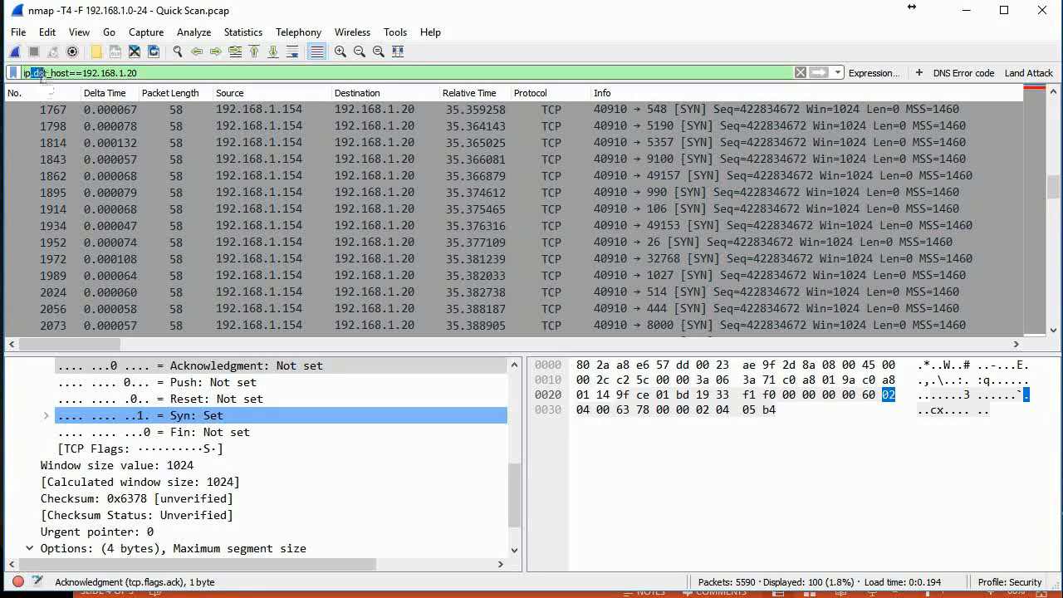
{"action": "left_click", "coordinate": [35, 73]}
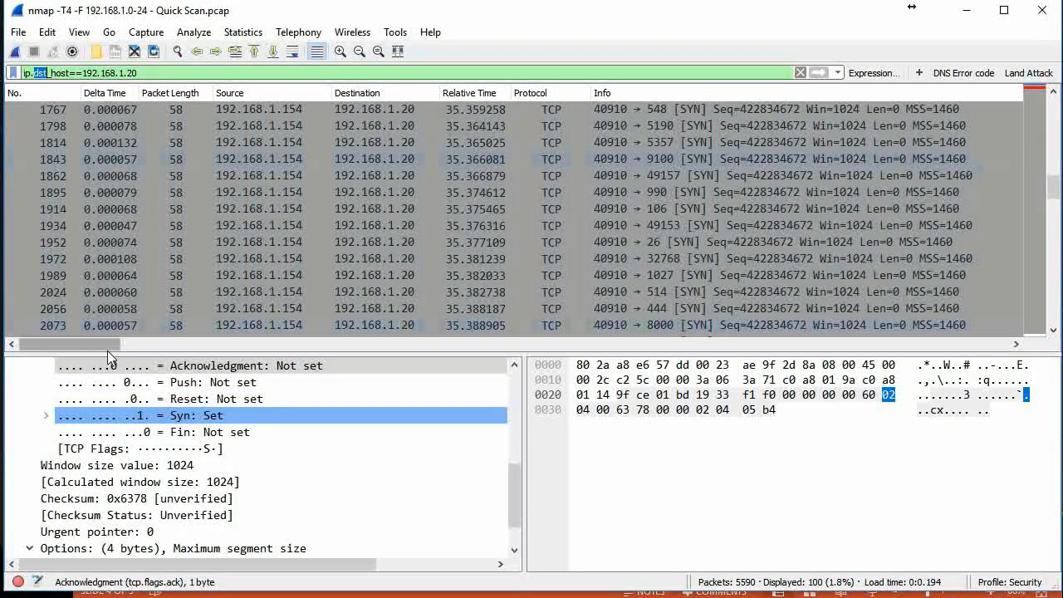
{"action": "type", "text": "sr"}
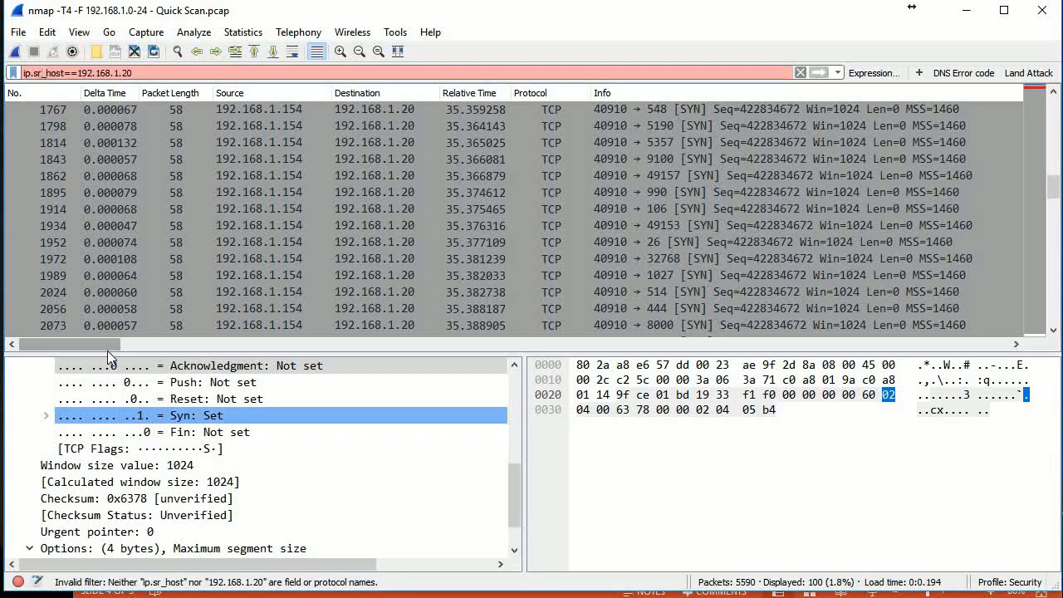
{"action": "type", "text": "c"}
{"action": "left_click", "coordinate": [142, 74]}
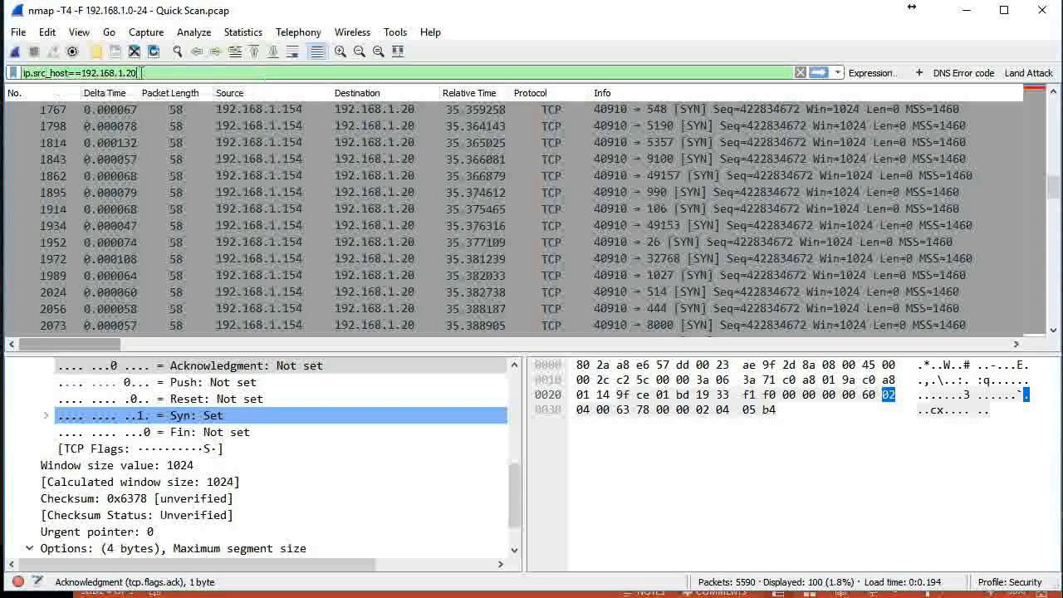
{"action": "key", "text": "Return"}
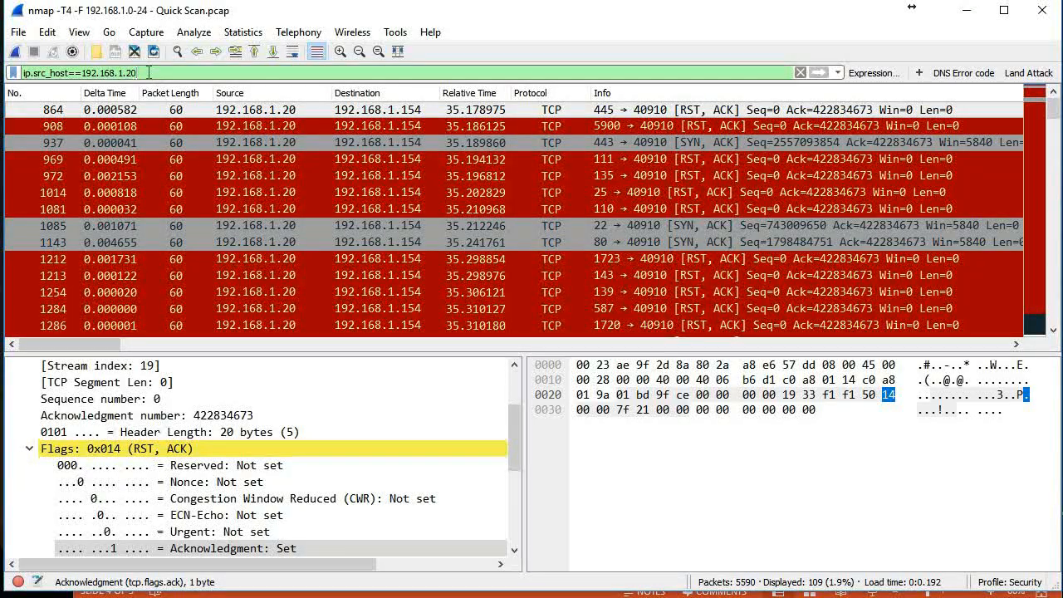
Extend the source host filter with "and tcp[13]==0x12" and apply it to isolate the SYN, ACK replies
{"action": "type", "text": "a"}
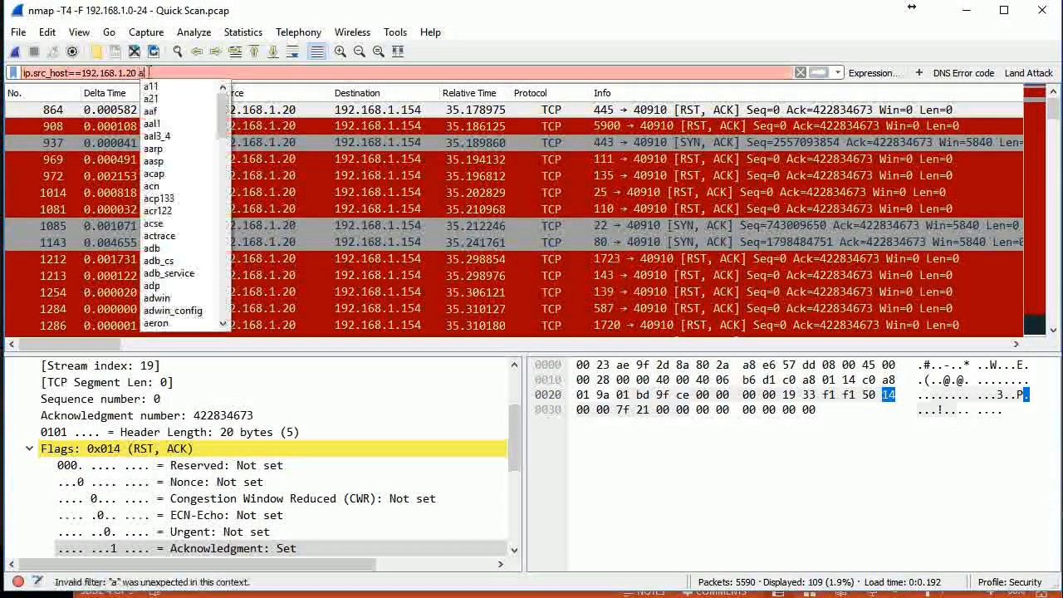
{"action": "type", "text": "nd t"}
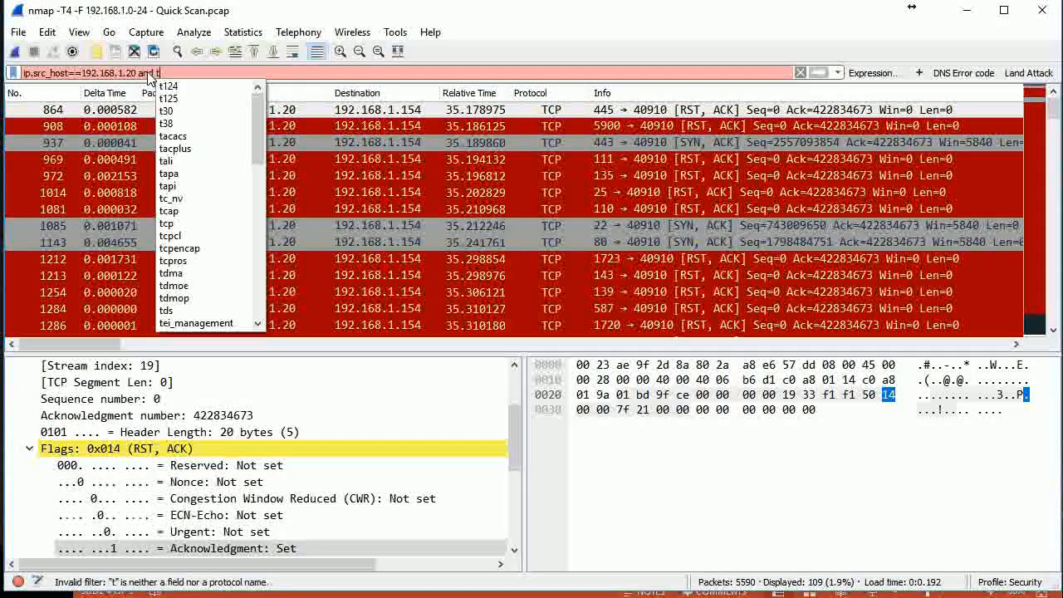
{"action": "type", "text": "cp"}
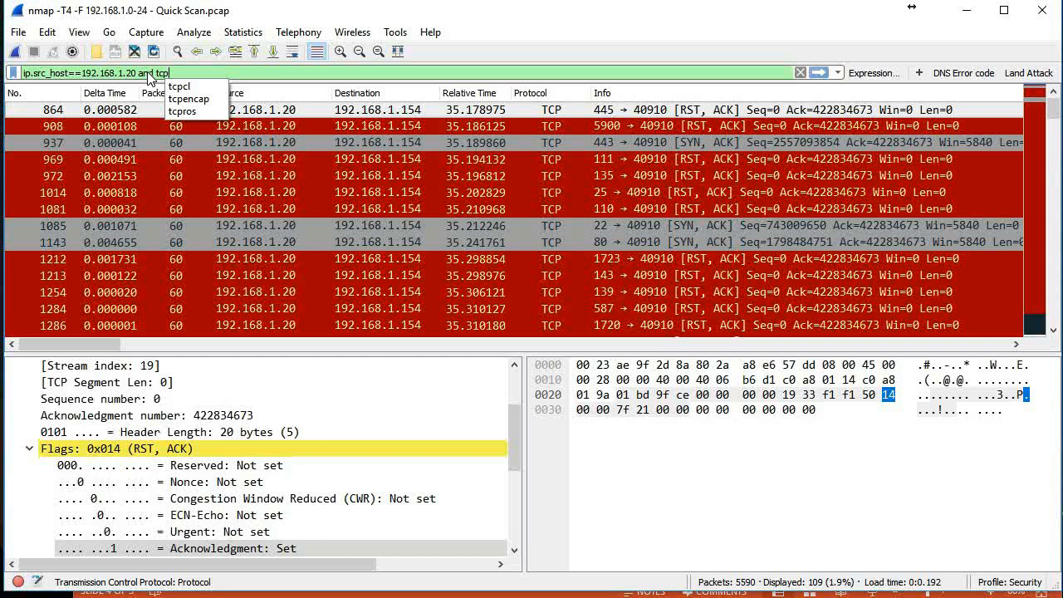
{"action": "type", "text": "["}
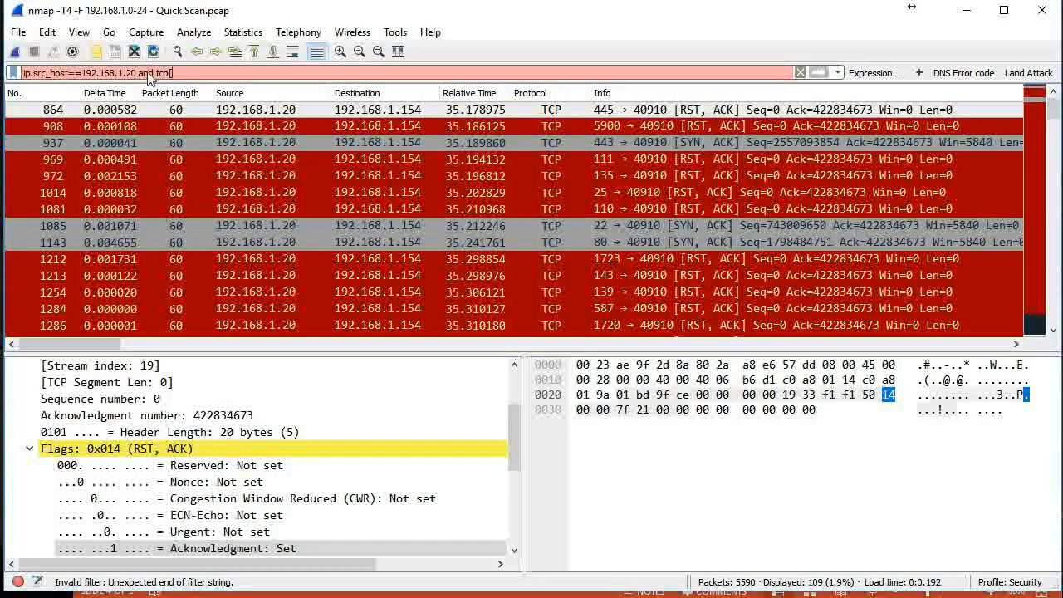
{"action": "type", "text": "13"}
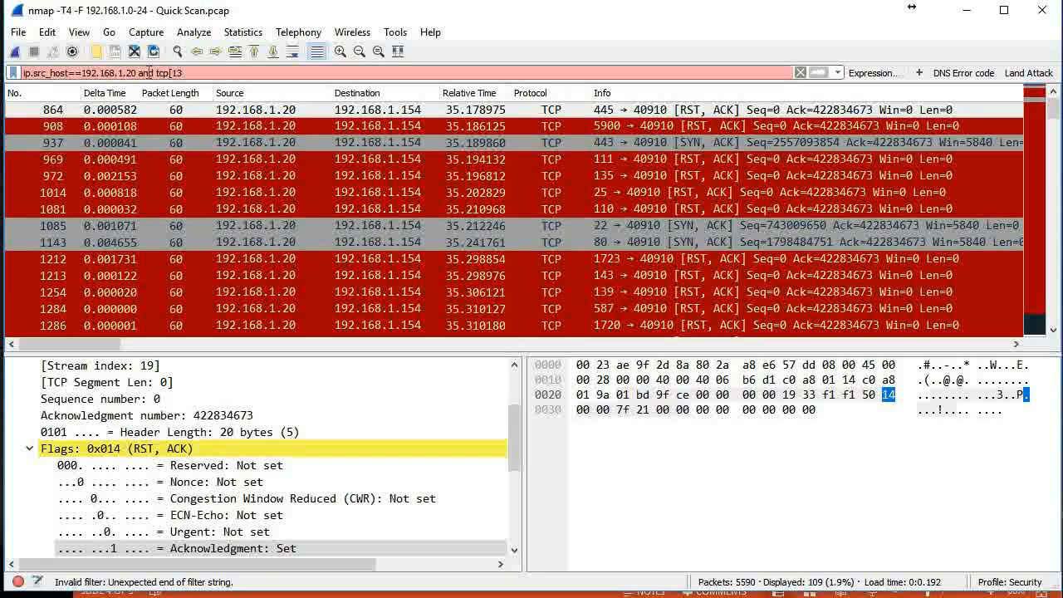
{"action": "type", "text": "]"}
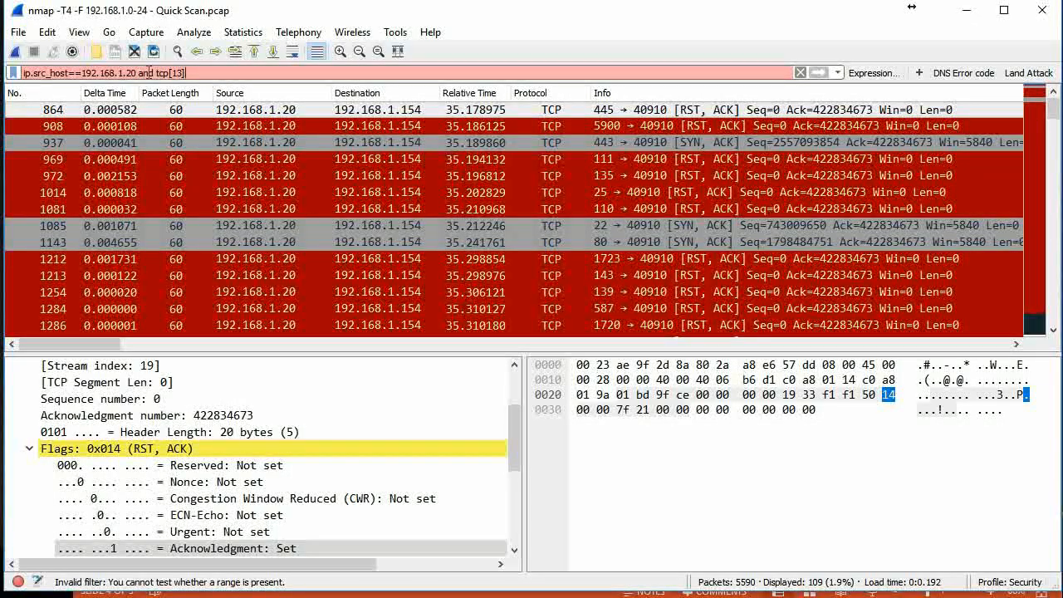
{"action": "type", "text": "=="}
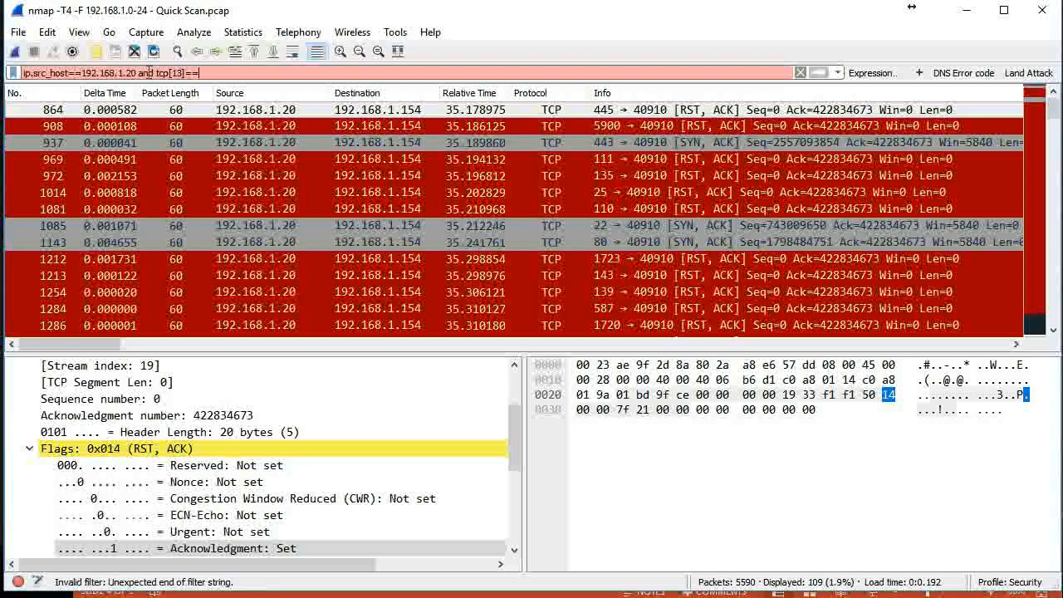
{"action": "type", "text": "0x12"}
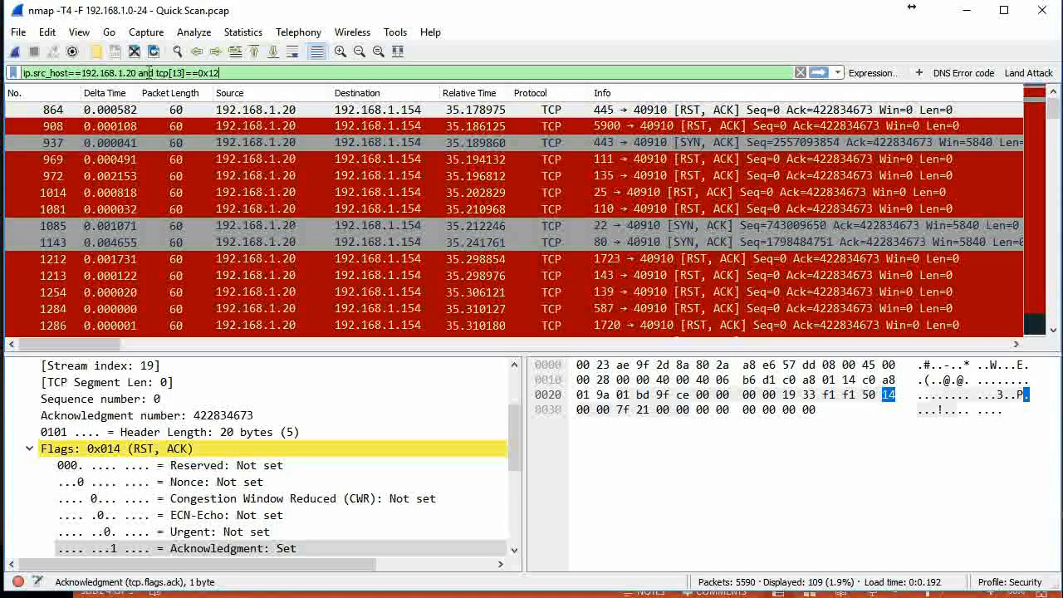
{"action": "key", "text": "Return"}
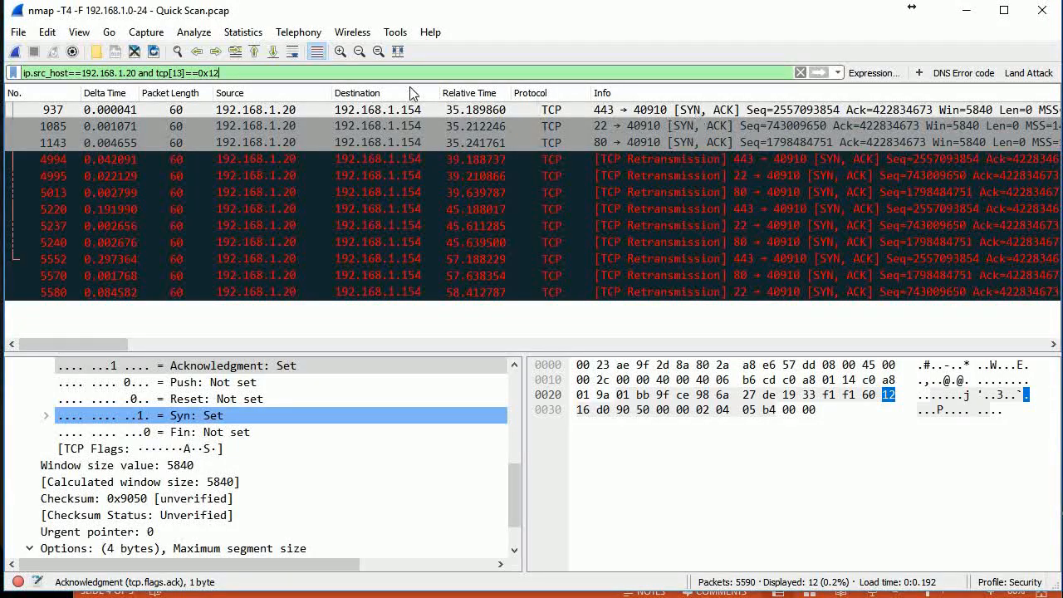
Examine the TCP flags of packet 937 in the packet details, including the Acknowledgment and Syn bits
{"action": "scroll", "coordinate": [368, 463], "scroll_direction": "down", "scroll_amount": 1}
{"action": "scroll", "coordinate": [368, 462], "scroll_direction": "up", "scroll_amount": 3}
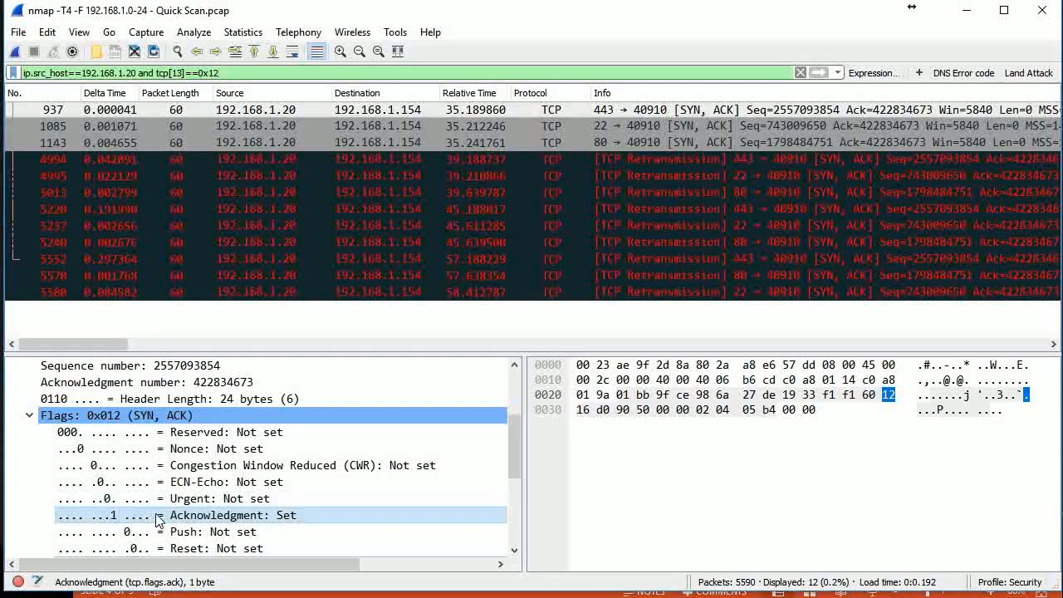
{"action": "scroll", "coordinate": [239, 492], "scroll_direction": "down", "scroll_amount": 3}
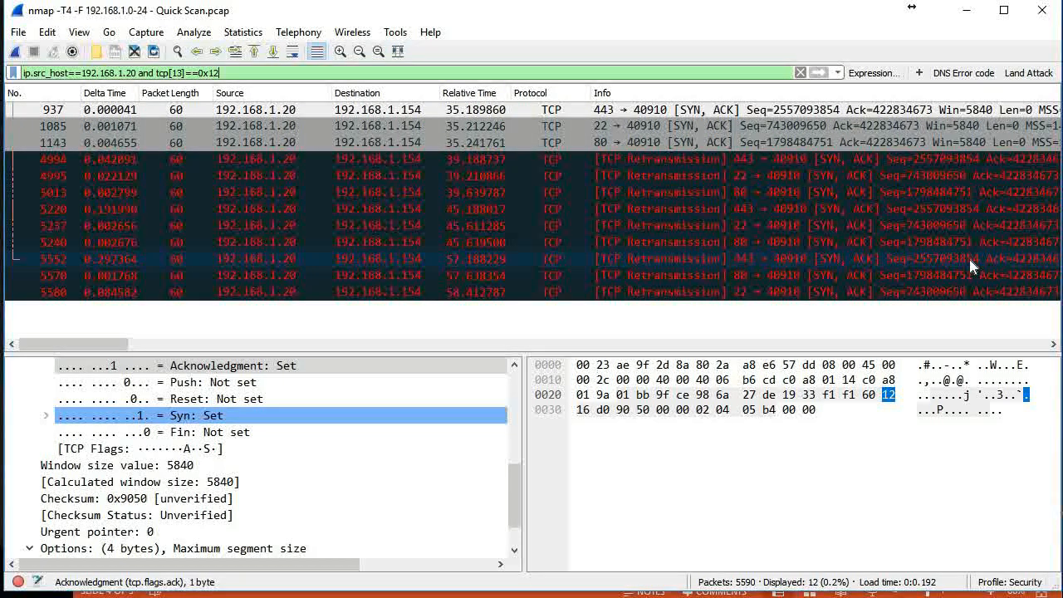
Examine the TCP details of the SYN, ACK replies, including the Options section, and the port 443 retransmissions in packets 4994 and 5220
{"action": "scroll", "coordinate": [199, 432], "scroll_direction": "down", "scroll_amount": 1}
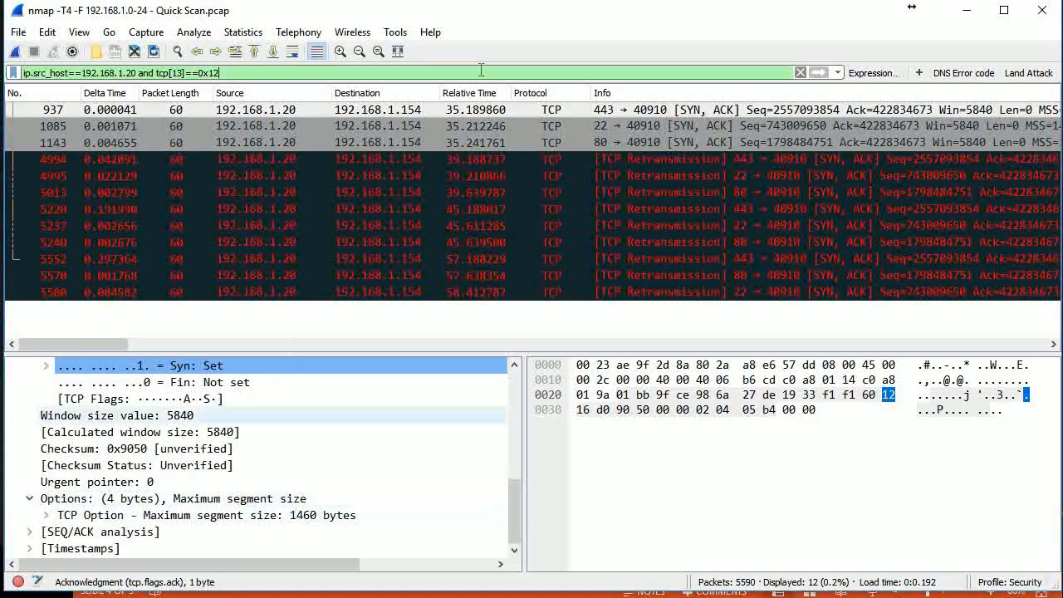
{"action": "left_click", "coordinate": [575, 111]}
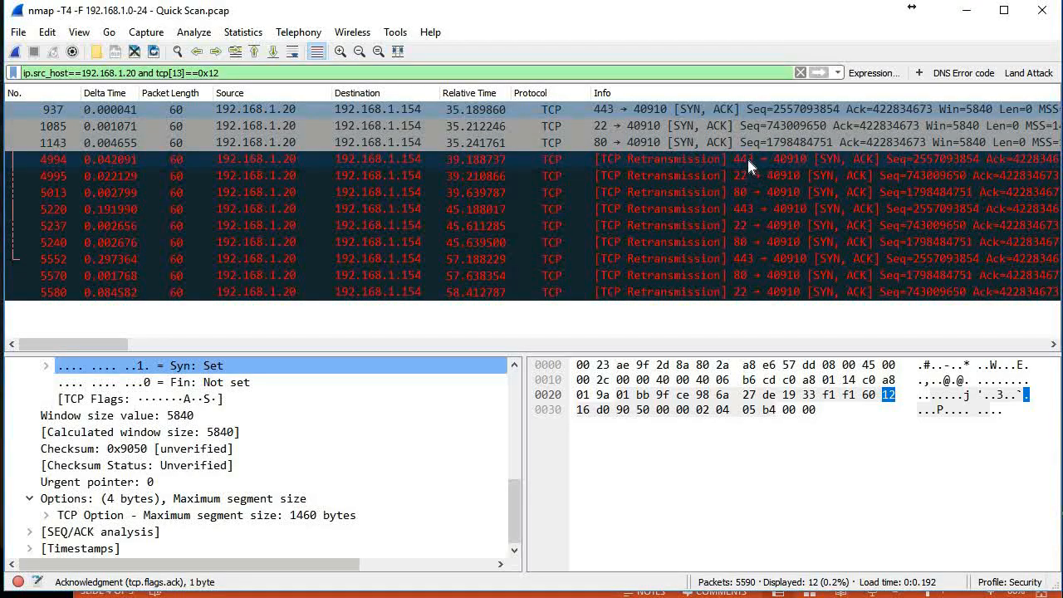
{"action": "scroll", "coordinate": [249, 465], "scroll_direction": "up", "scroll_amount": 1}
{"action": "scroll", "coordinate": [249, 465], "scroll_direction": "down", "scroll_amount": 1}
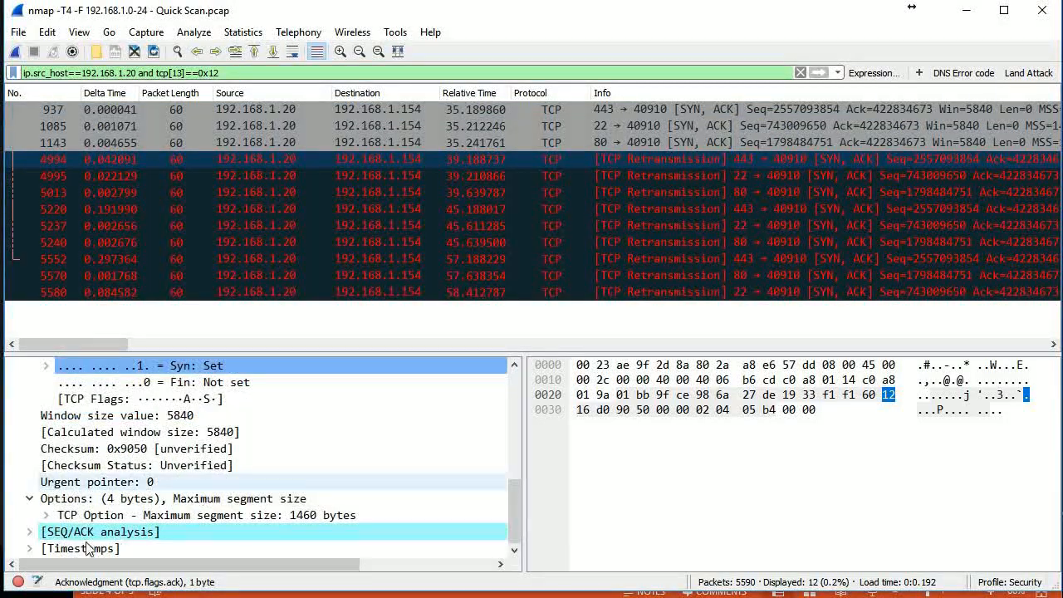
{"action": "left_click", "coordinate": [29, 500]}
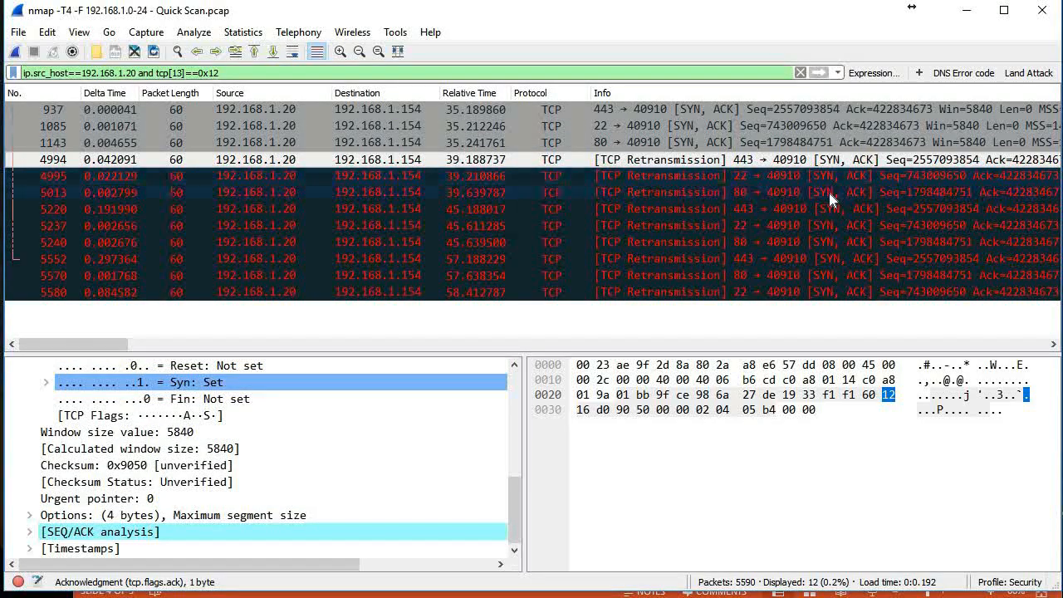
{"action": "left_click", "coordinate": [757, 208]}
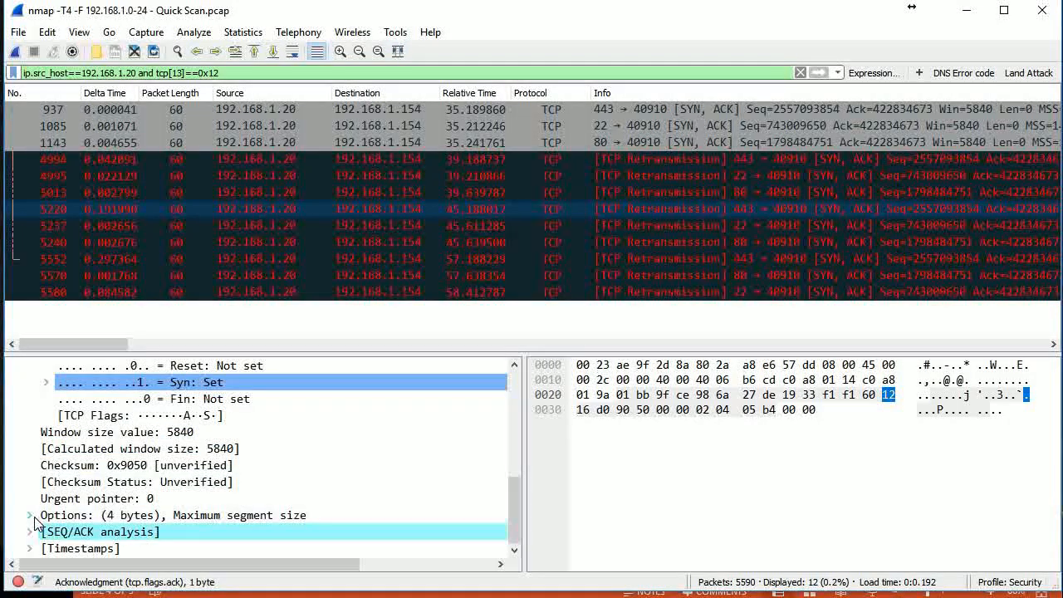
{"action": "left_click", "coordinate": [29, 515]}
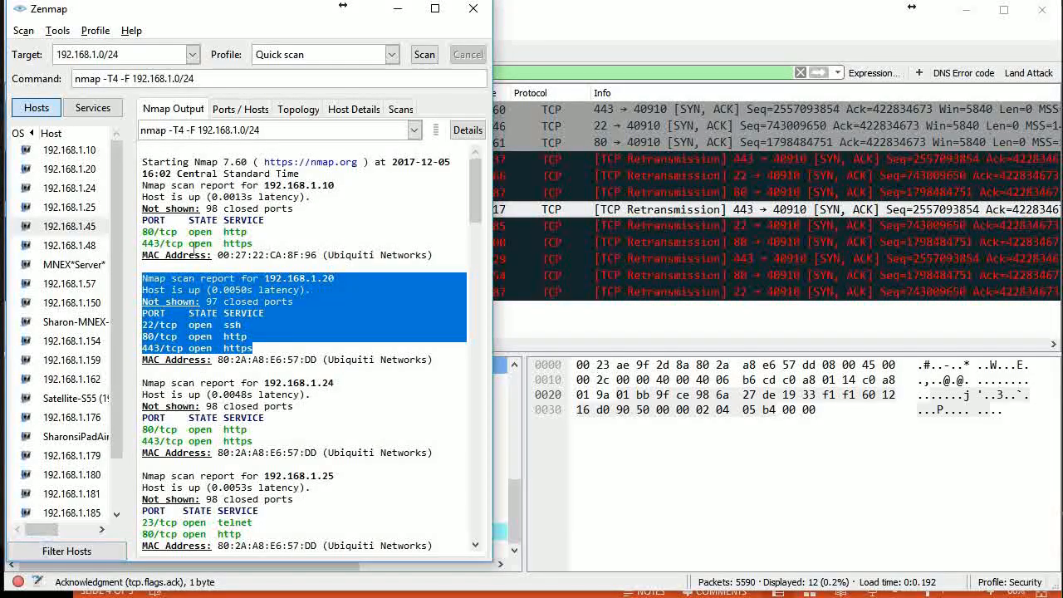
Switch to Zenmap and review the open ports reported for the scanned hosts down to 192.168.1.50, returning to the 192.168.1.20 report
{"action": "scroll", "coordinate": [293, 221], "scroll_direction": "down", "scroll_amount": 8}
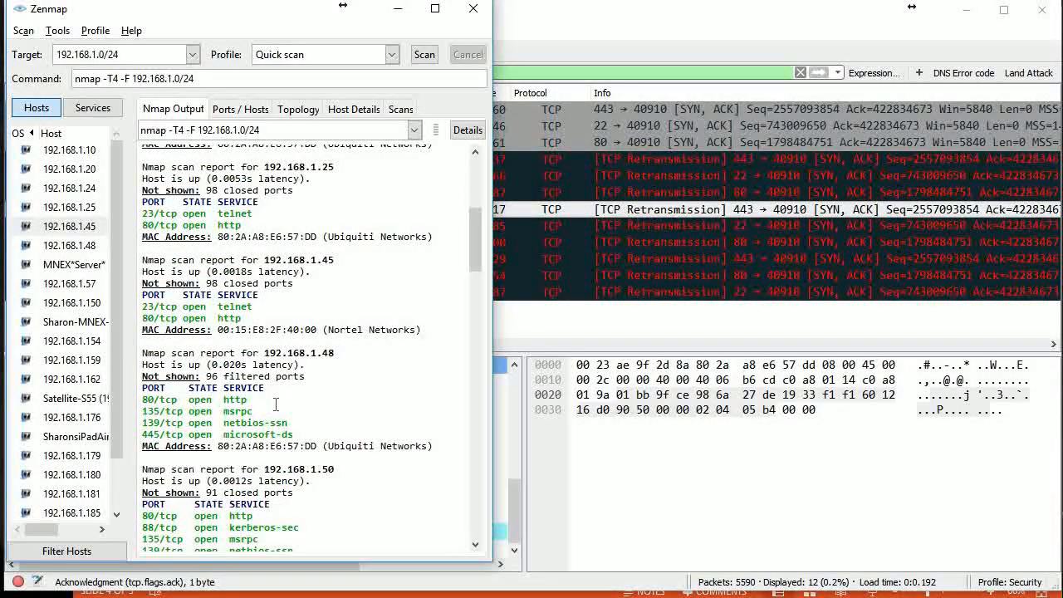
{"action": "scroll", "coordinate": [276, 405], "scroll_direction": "down", "scroll_amount": 3}
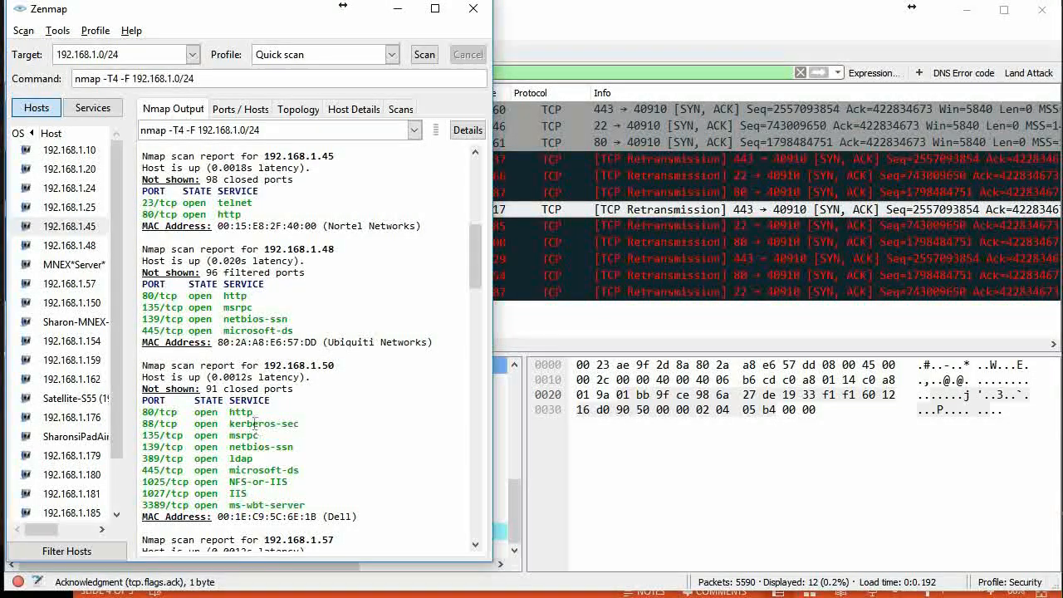
{"action": "scroll", "coordinate": [313, 366], "scroll_direction": "up", "scroll_amount": 10}
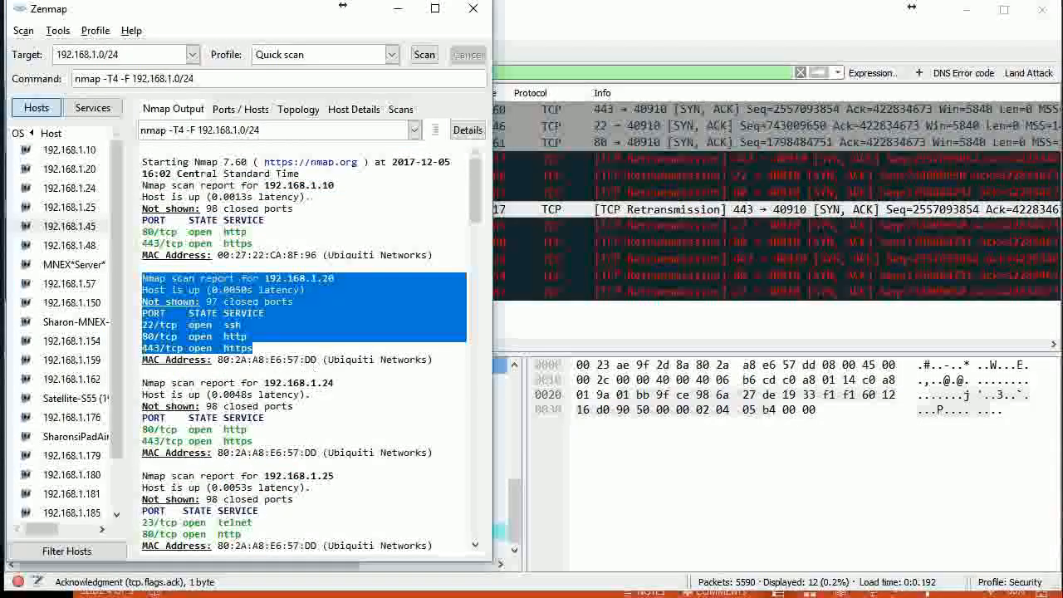